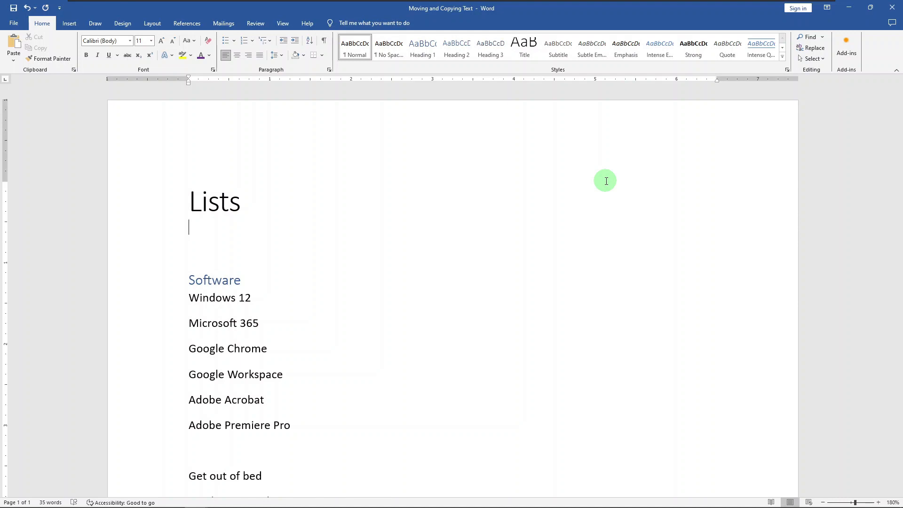
- Start a bulleted list under the Lists title with the items Cheese and Fruit, then end the list
type("*")
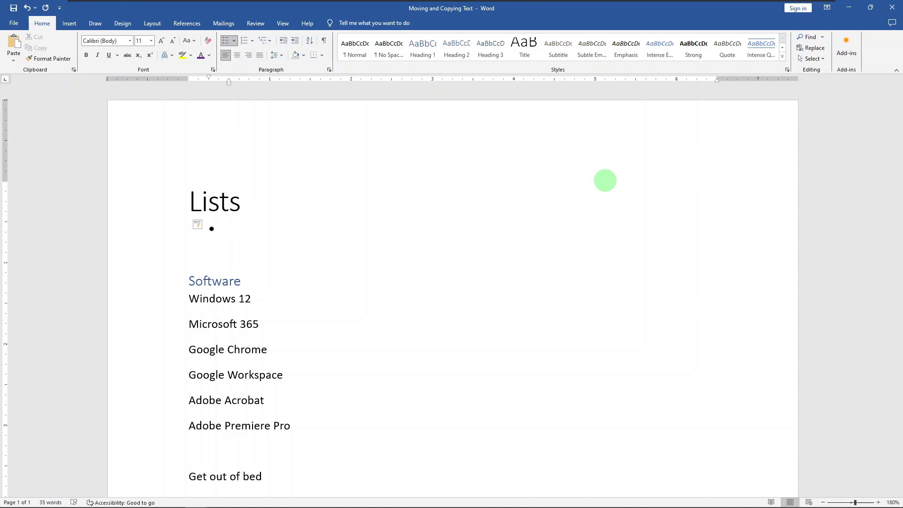
type("Cheese")
key("Return")
type("Fr")
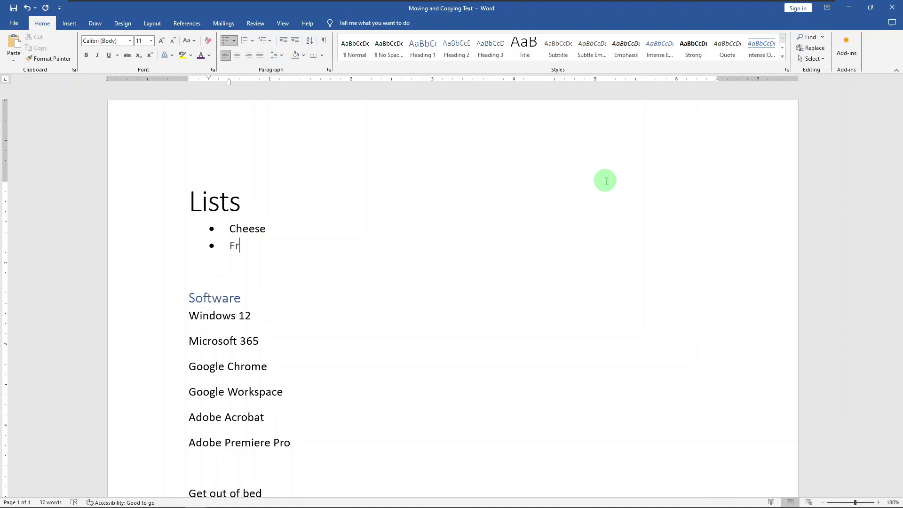
type("uit")
key("Return")
key("Return")
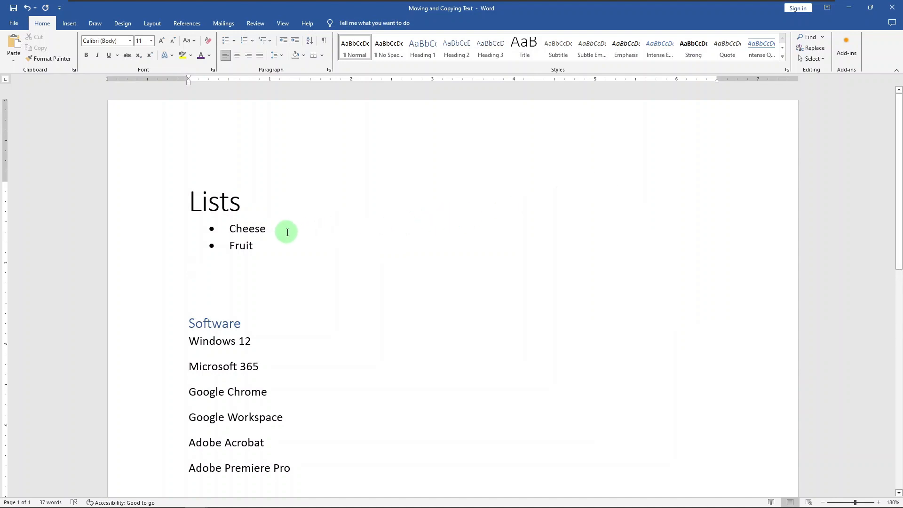
- Insert Gouda and Swiss as new list items directly after Cheese
left_click(350, 231)
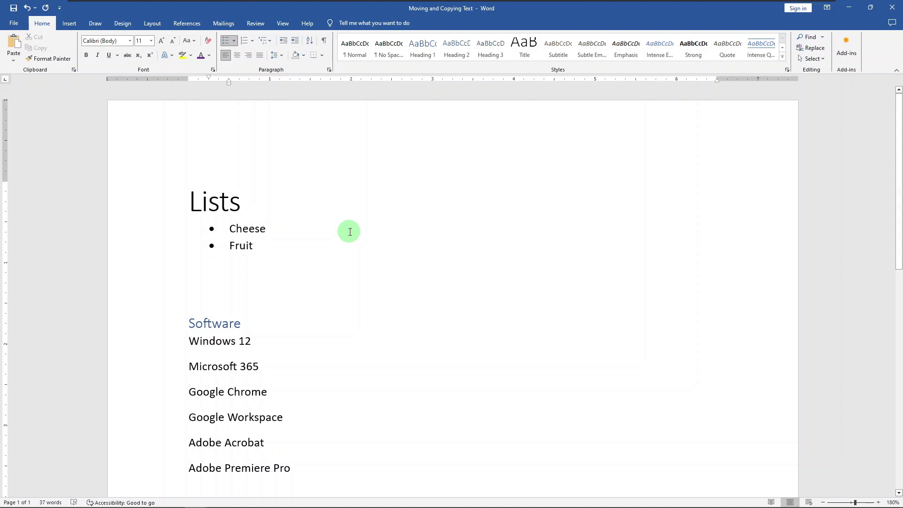
key("Return")
type("G")
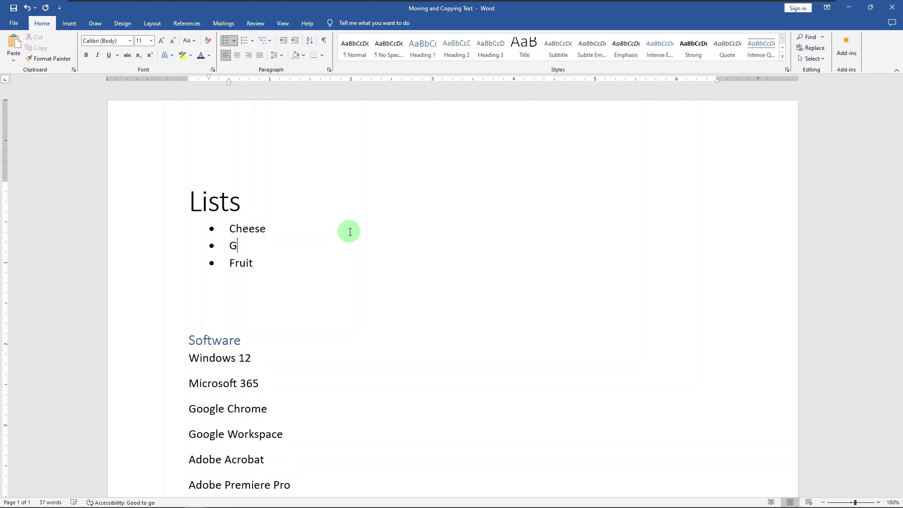
type("ouda")
key("Return")
type("Swiss")
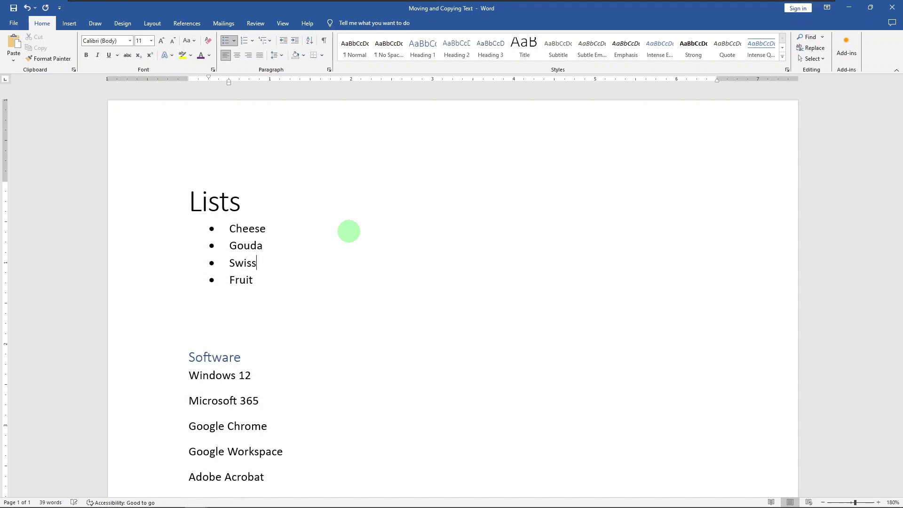
key("Return")
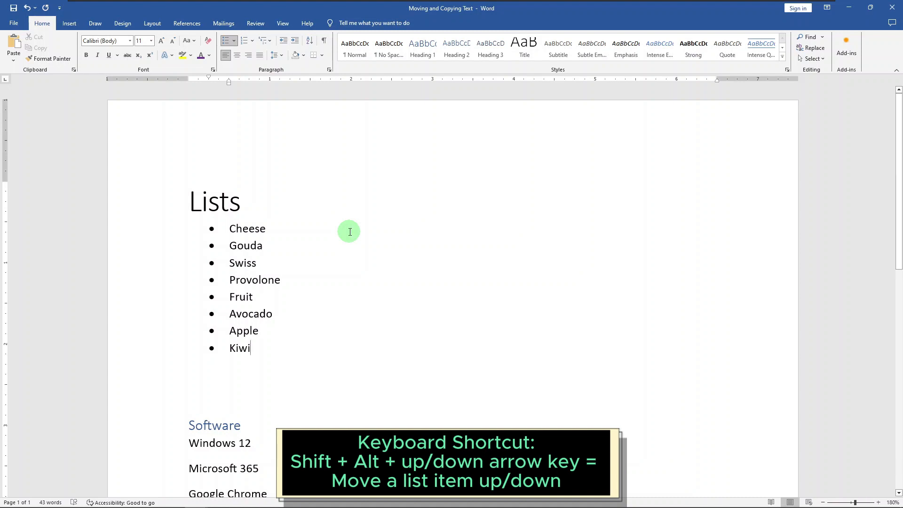
- Move the Kiwi item up the list and back down to the last position
key("shift+alt+Up")
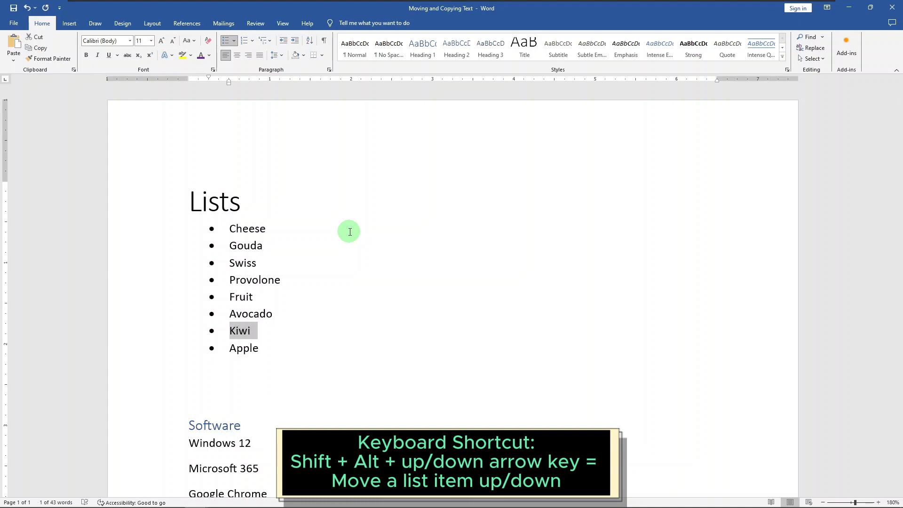
key("shift+alt+Up")
key("shift+alt+Up")
key("shift+alt+Down")
key("shift+alt+Down")
key("shift+alt+Down")
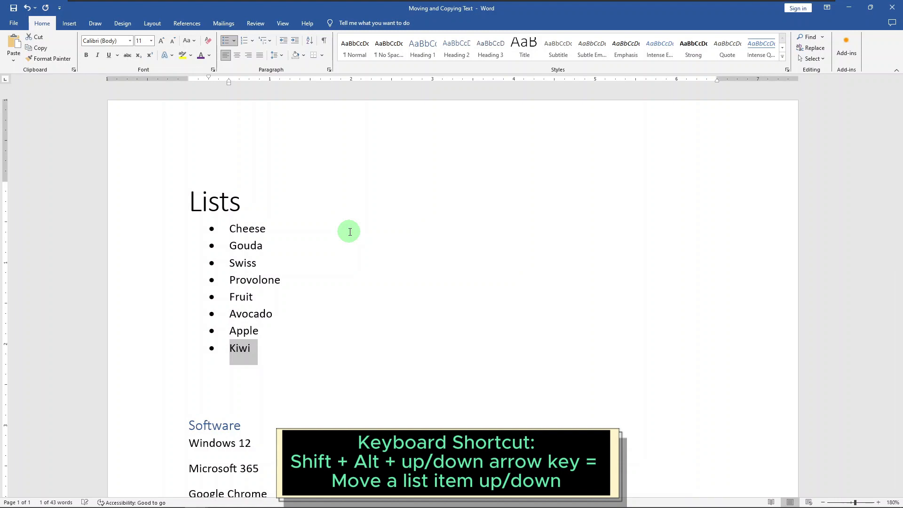
key("shift+alt+Up")
key("shift+alt+Down")
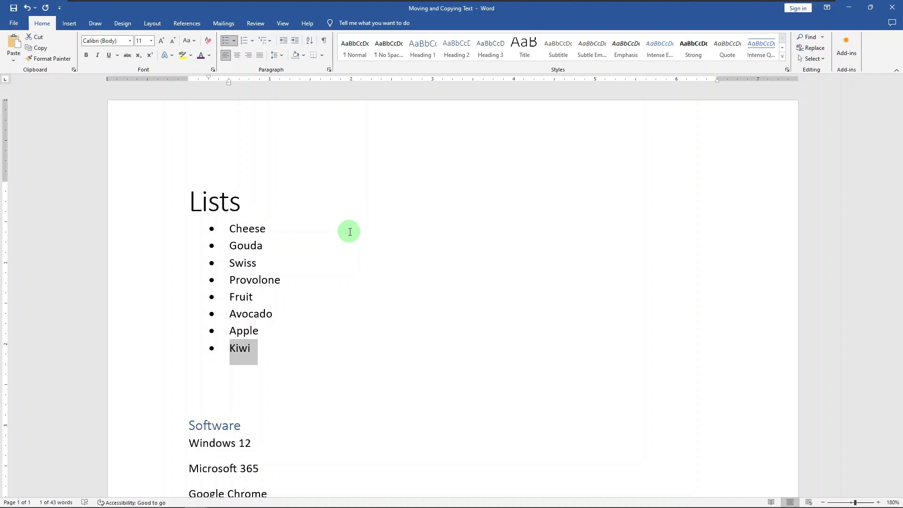
- Demote Kiwi, then Avocado and Apple, to second-level sub-items under Fruit
key("shift+alt+Right")
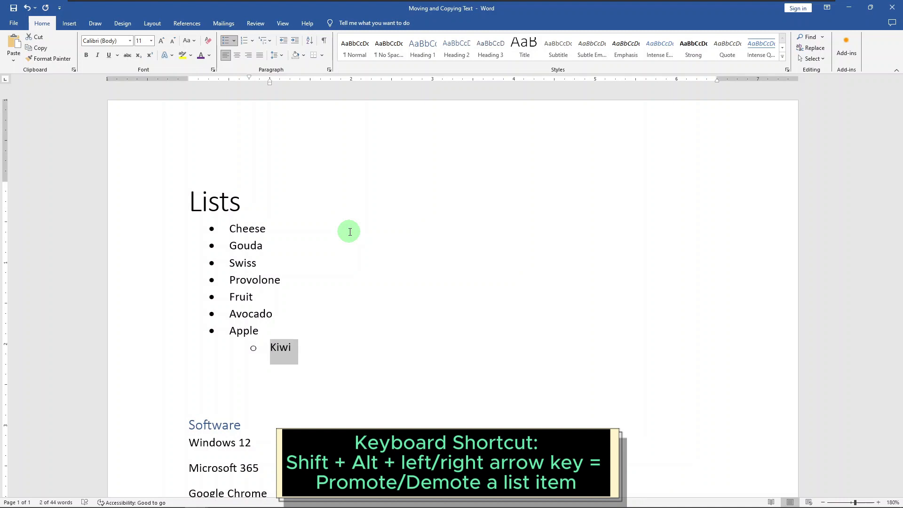
key("Up")
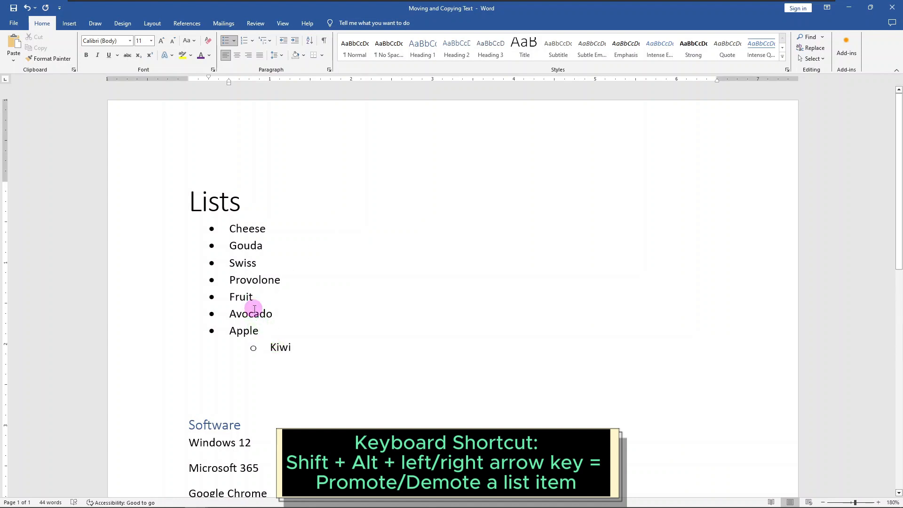
left_click_drag(254, 306, 254, 325)
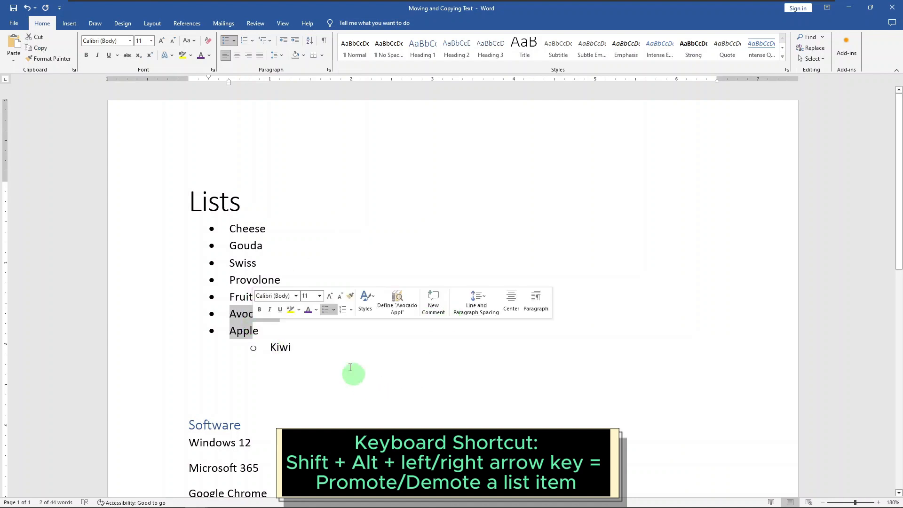
left_click(261, 329)
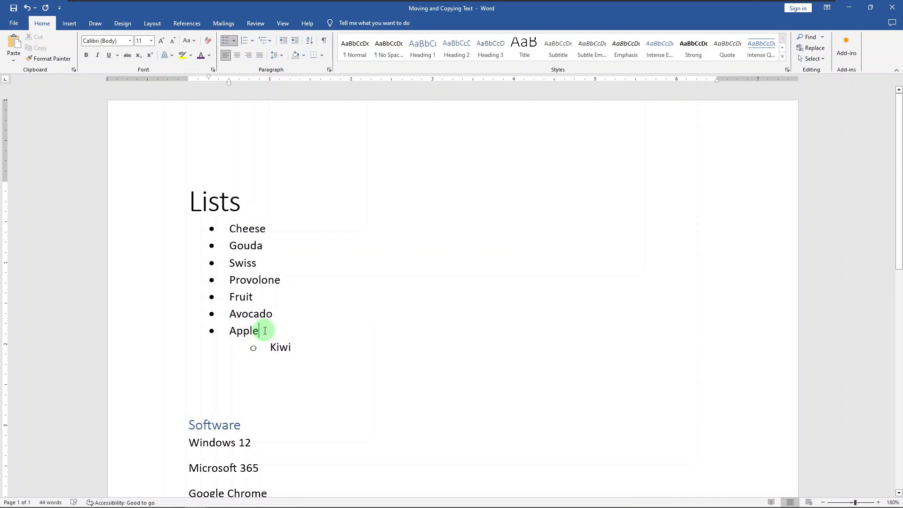
left_click(272, 326, "shift")
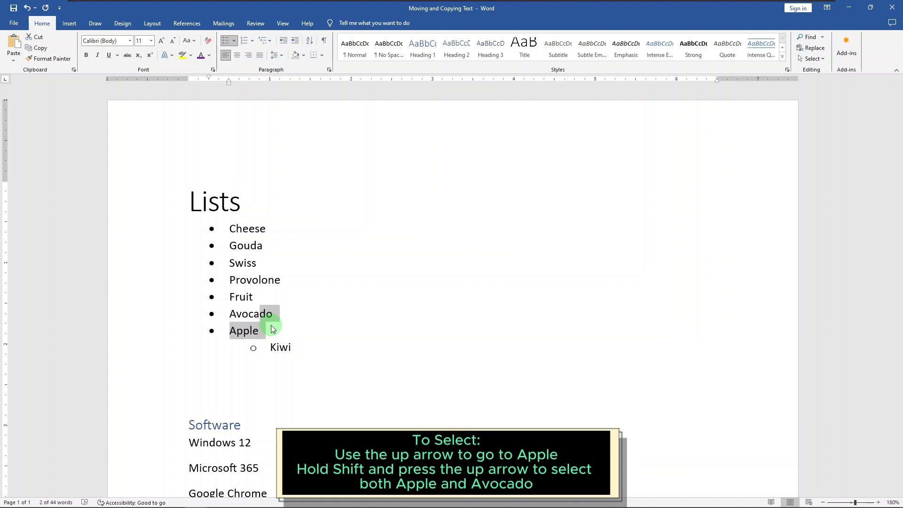
key("Tab")
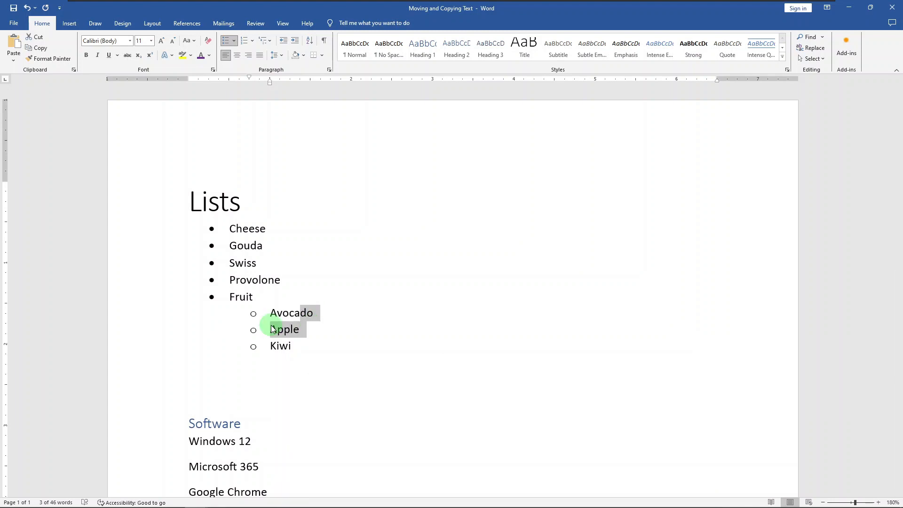
- Select Gouda, Swiss and Provolone and demote them to sub-items under Cheese
key("Up")
key("Up")
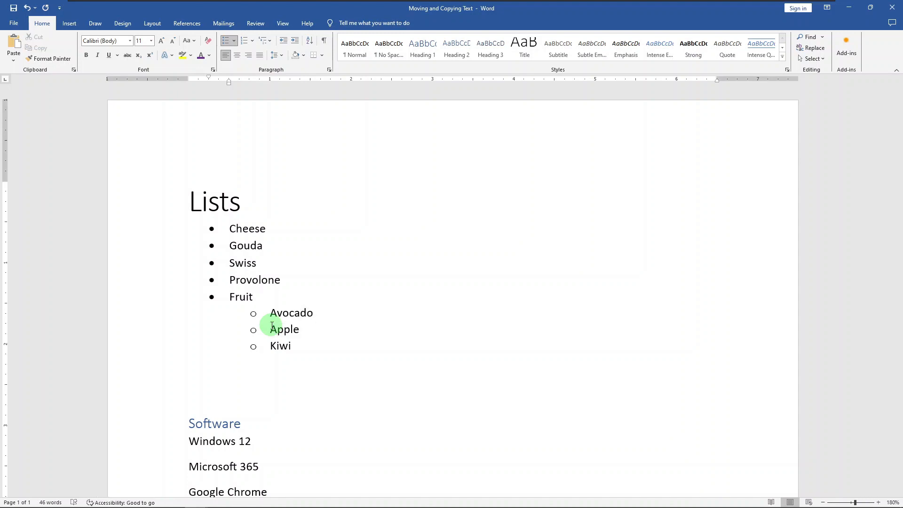
key("shift+Up")
key("shift+Up")
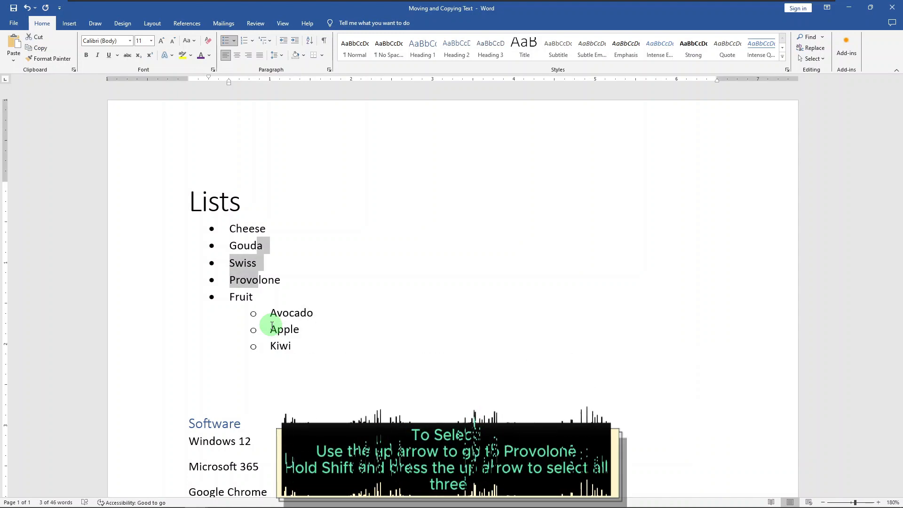
key("Tab")
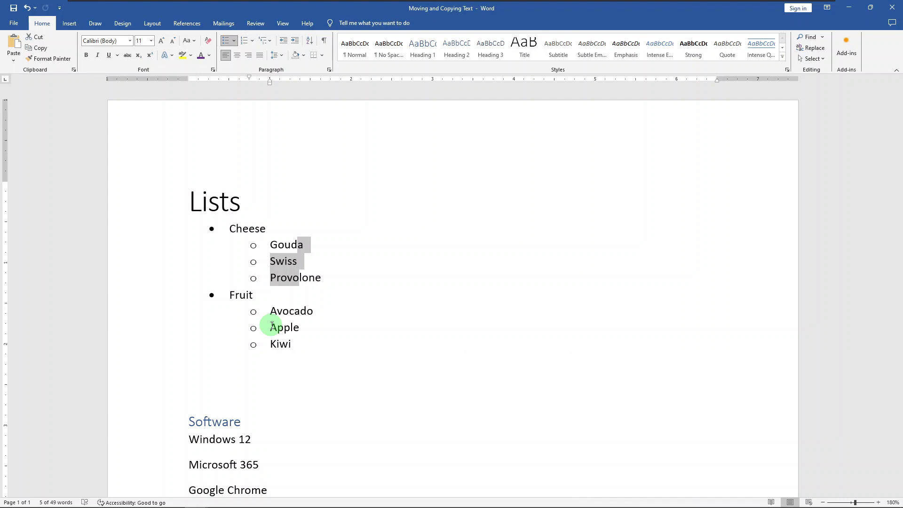
- Move the three cheese sub-items down below Apple and back up under Cheese
key("alt+shift+Down")
key("alt+shift+Down")
key("alt+shift+Down")
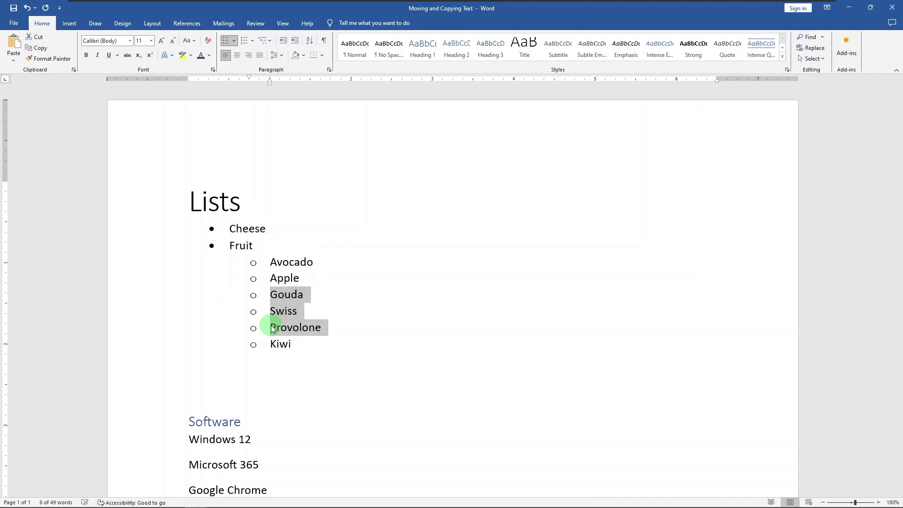
key("alt+shift+Up")
key("alt+shift+Up")
key("alt+shift+Up")
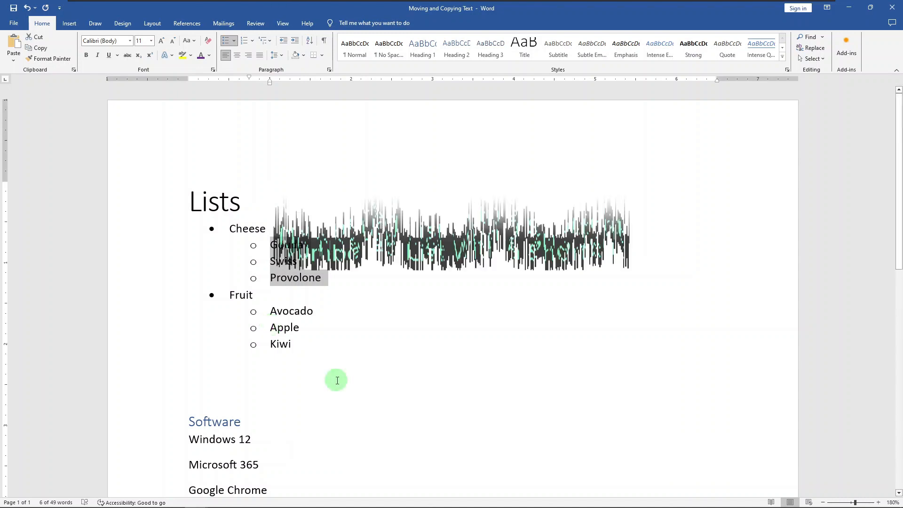
- Start a numbered list on the empty line after the fruit items, beginning with Get out of bed
left_click(200, 379)
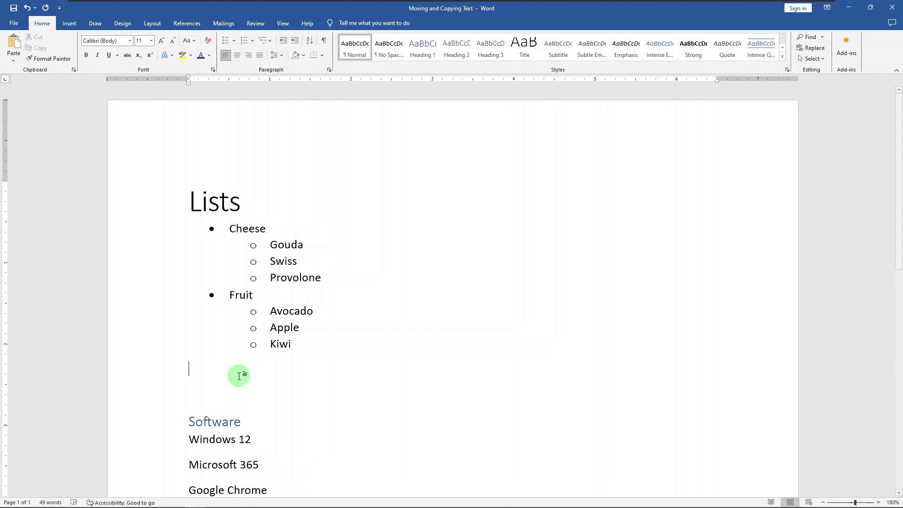
type("1.")
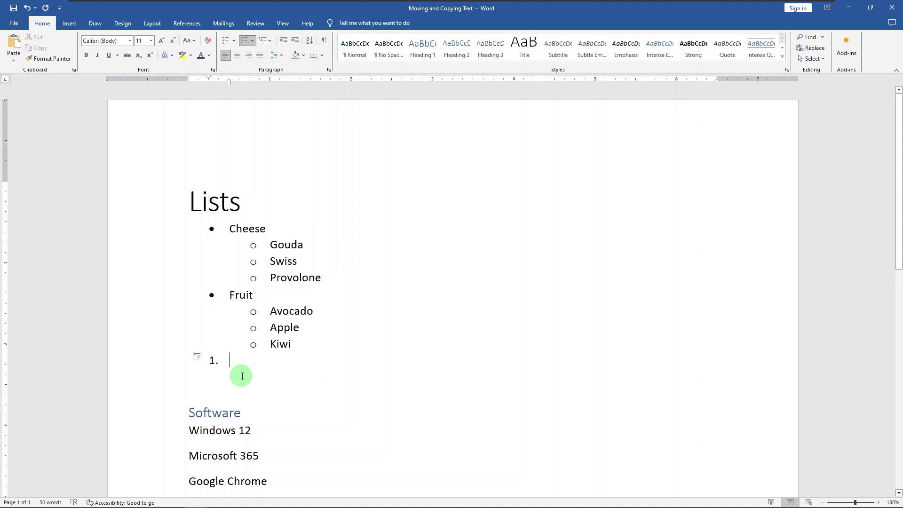
type("Get out of bed")
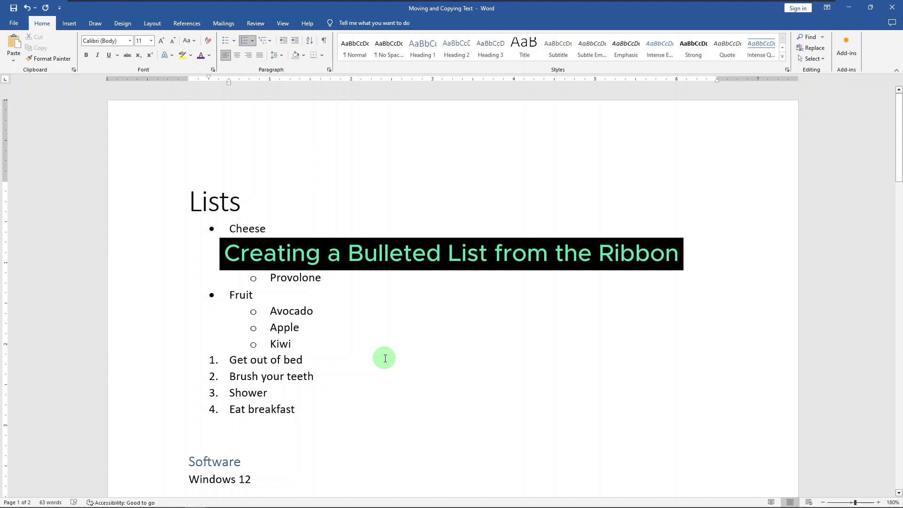
- Apply bullets to the six software items under the Software heading
scroll(385, 359, "down", 3)
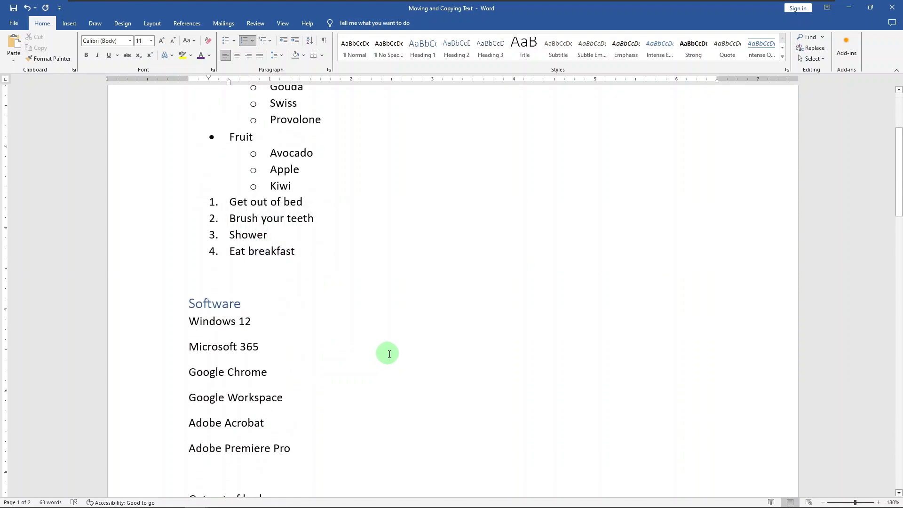
scroll(390, 354, "down", 1)
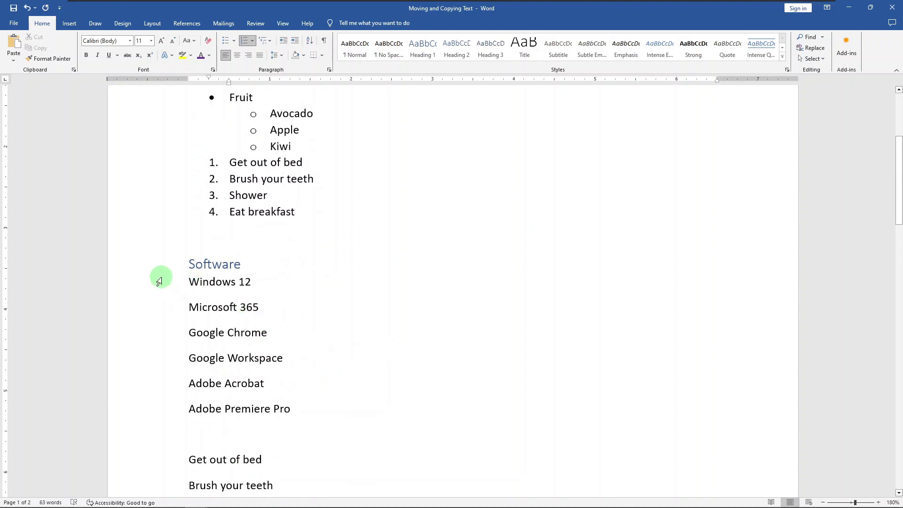
left_click_drag(159, 282, 260, 409)
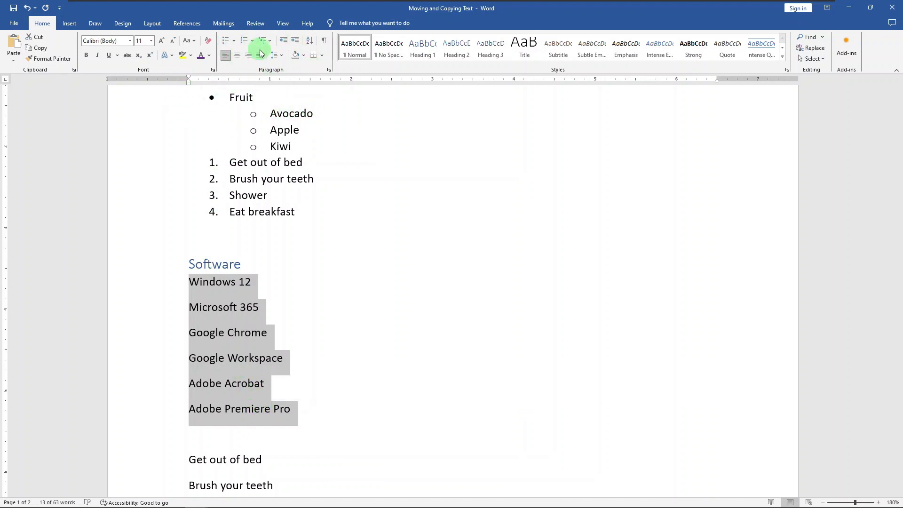
left_click(226, 43)
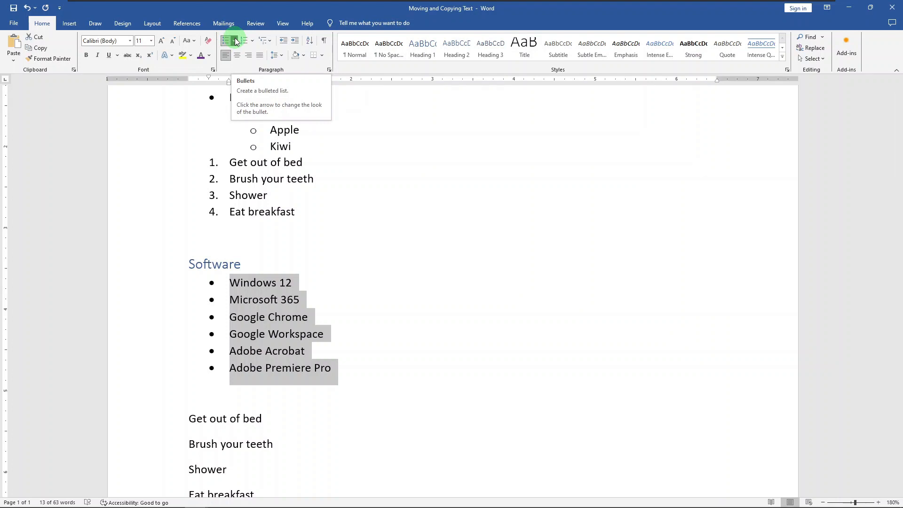
left_click(236, 39)
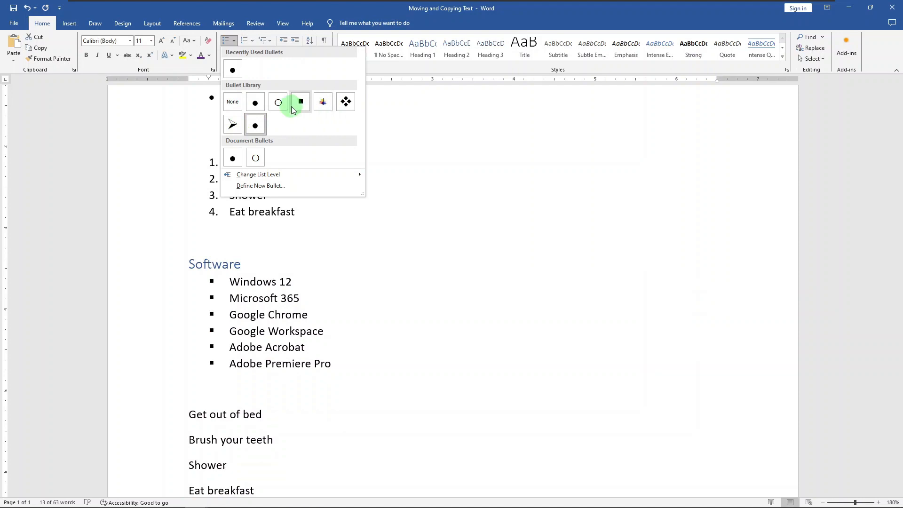
left_click(281, 186)
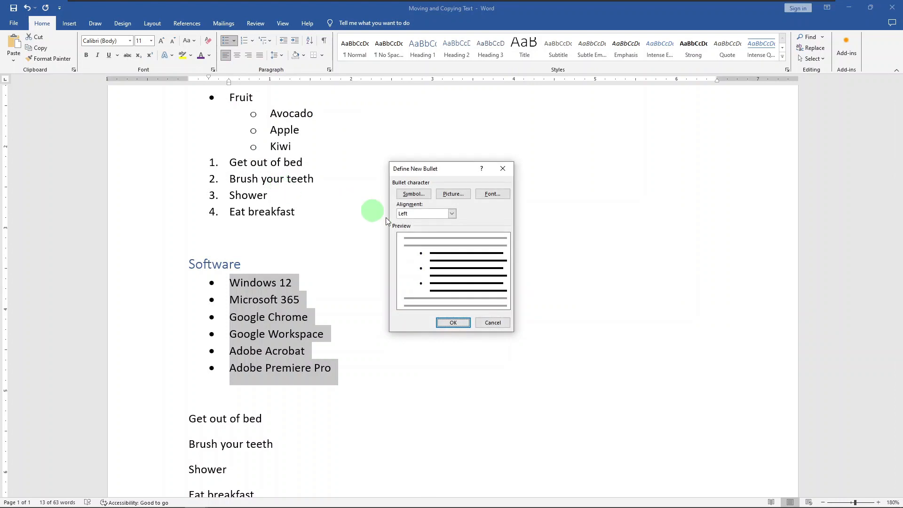
left_click(423, 198)
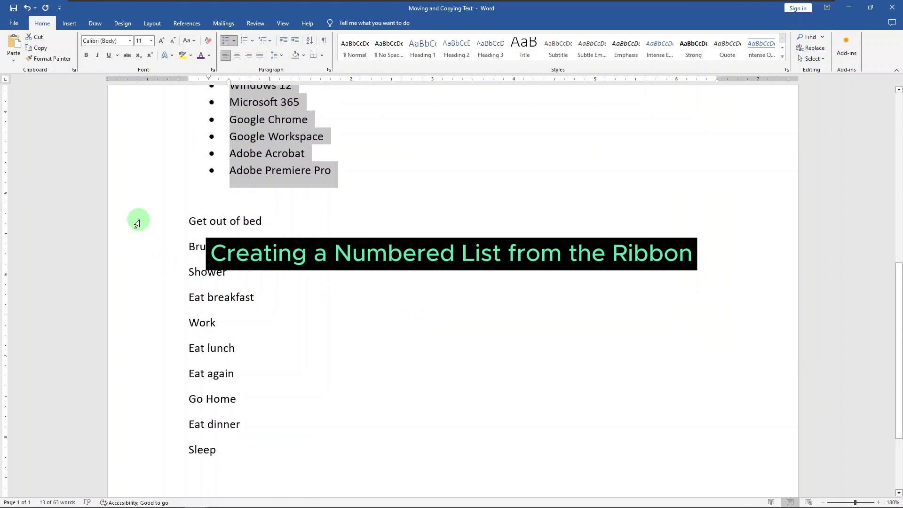
- Apply numbering to the ten daily routine lines from Get out of bed to Sleep
left_click_drag(138, 222, 163, 452)
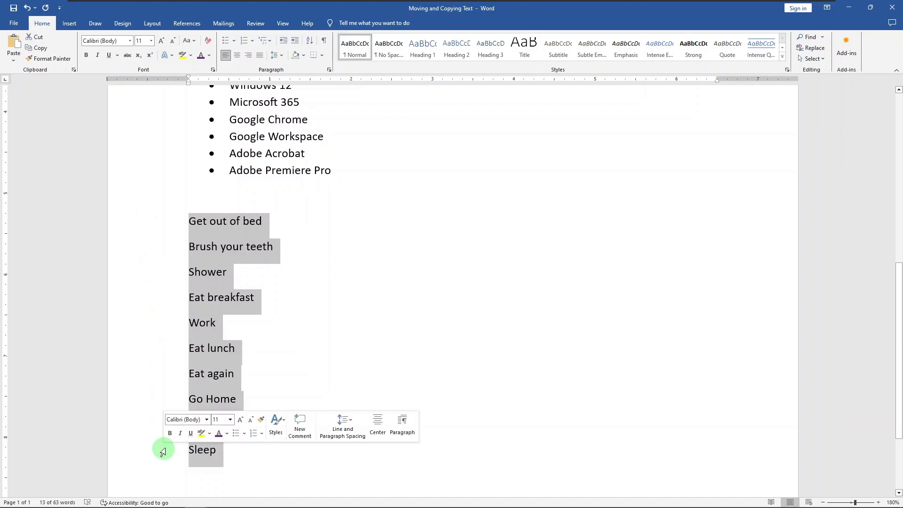
left_click(245, 42)
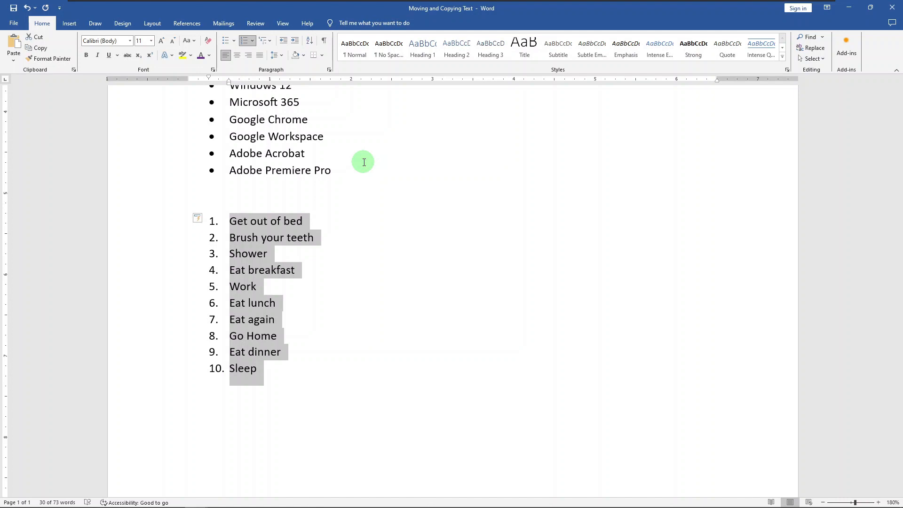
left_click(256, 41)
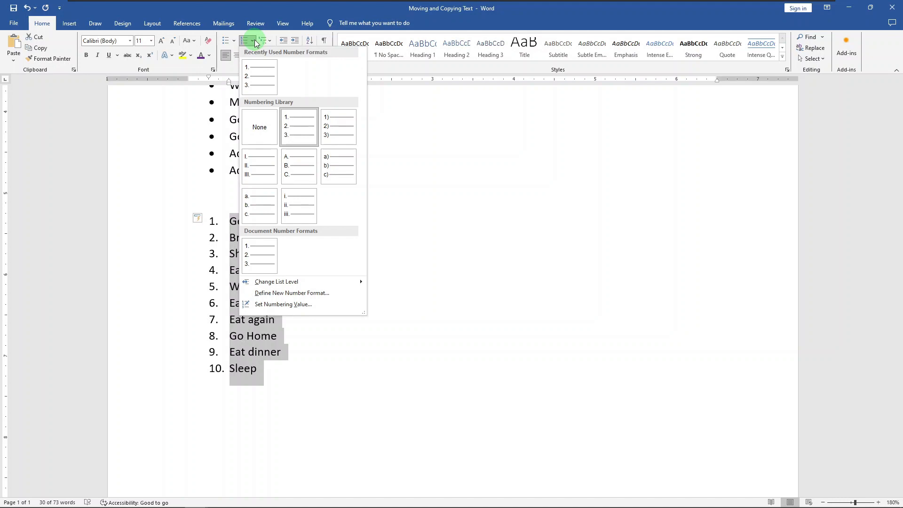
left_click(256, 42)
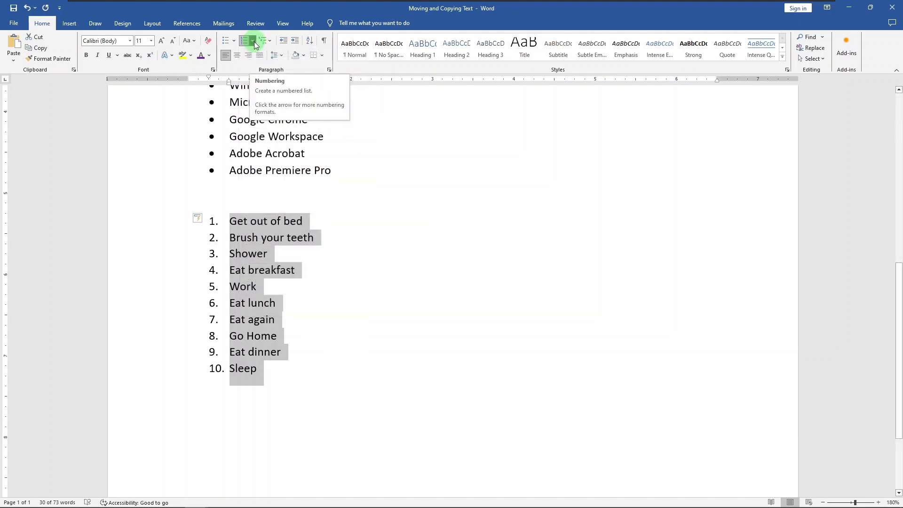